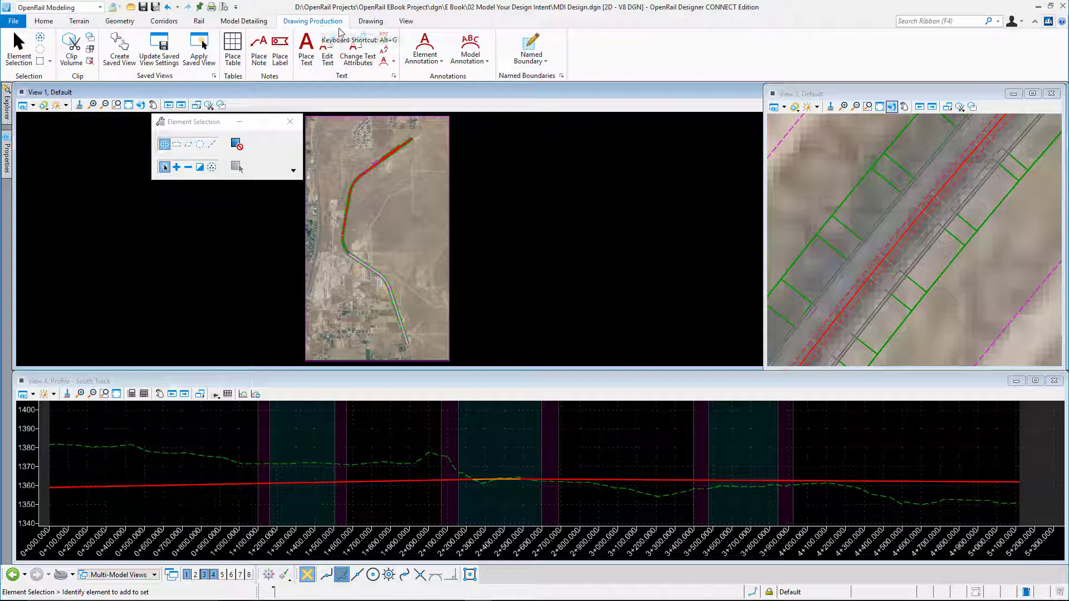
- Start a Civil Plan named boundary with seed A1_Plan-Profile_PLAN, right offset 20, and Create Drawing off
{"action": "left_click", "coordinate": [544, 62]}
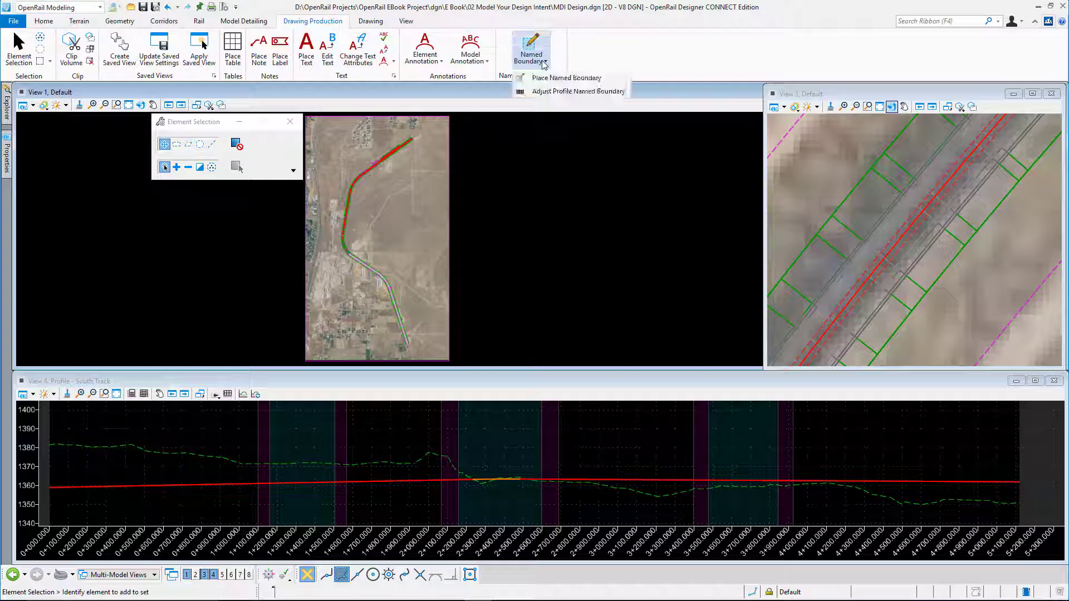
{"action": "left_click", "coordinate": [562, 78]}
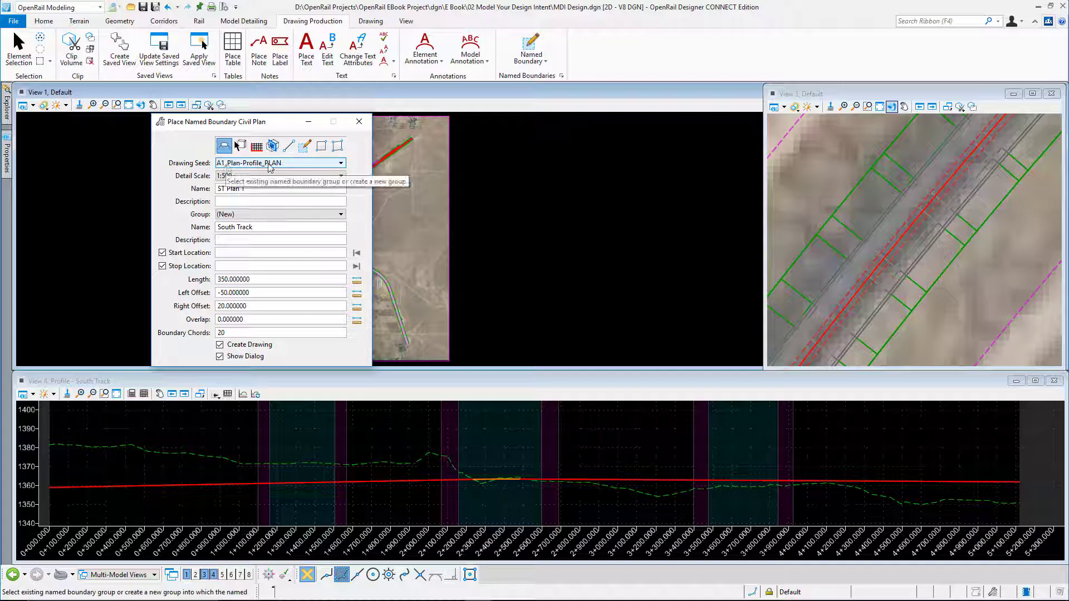
{"action": "left_click", "coordinate": [339, 163]}
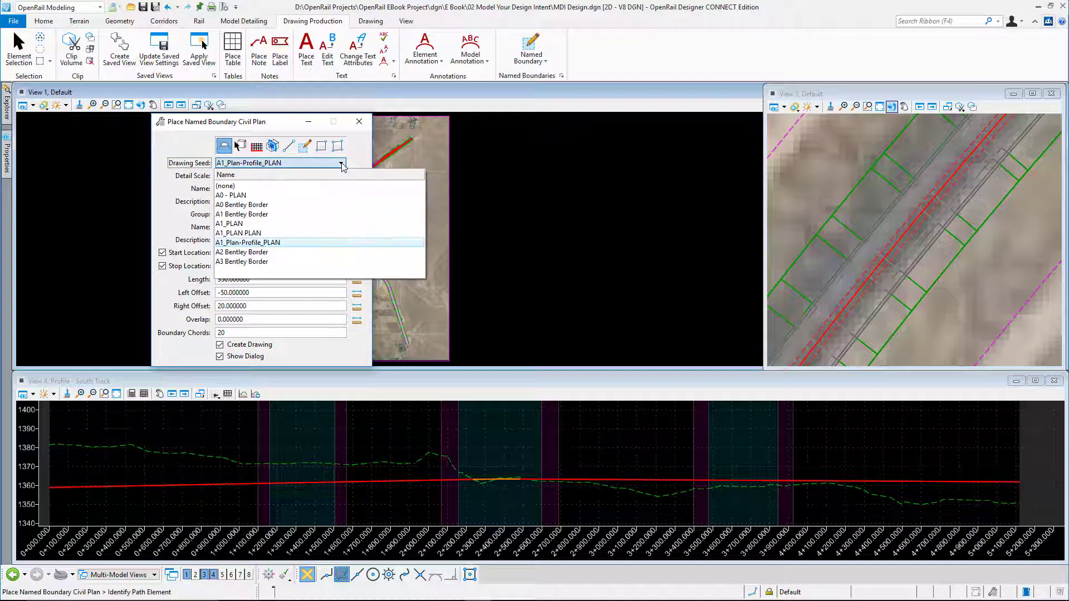
{"action": "left_click", "coordinate": [265, 243]}
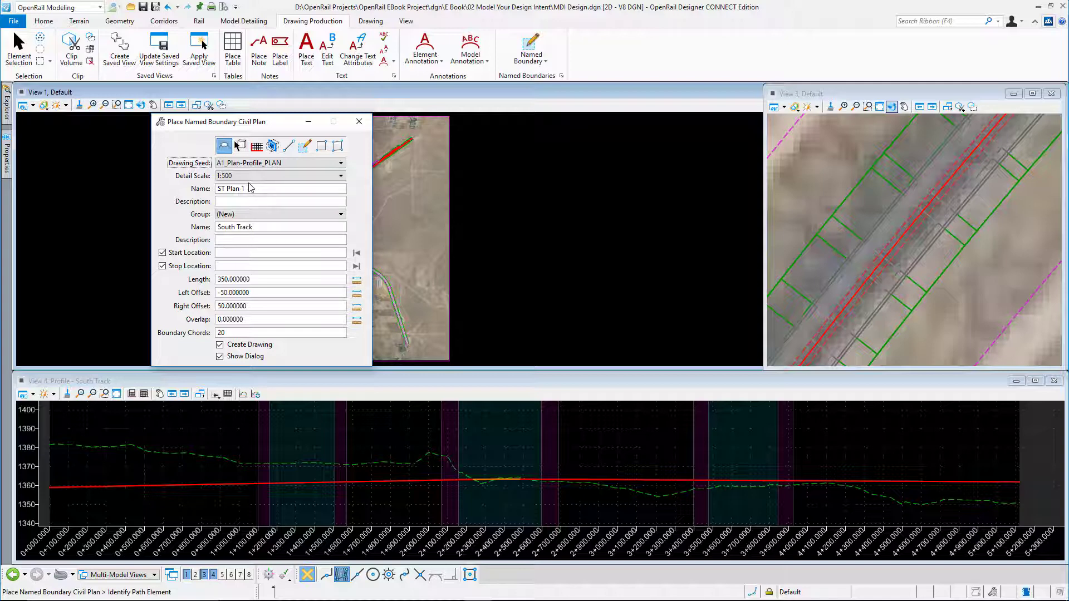
{"action": "left_click", "coordinate": [263, 296]}
{"action": "left_click", "coordinate": [253, 307]}
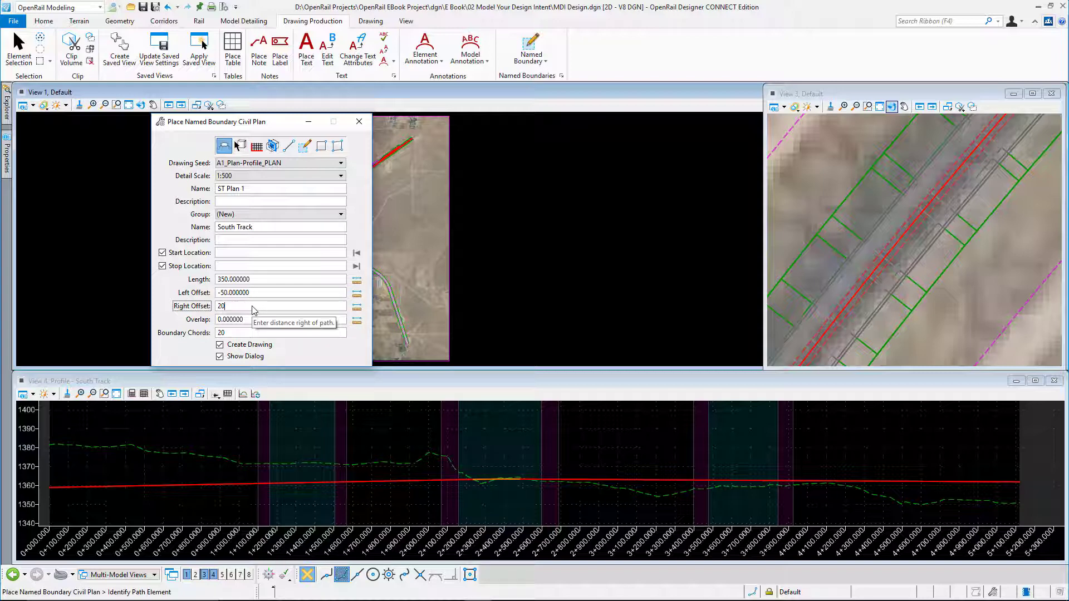
{"action": "key", "text": "Tab"}
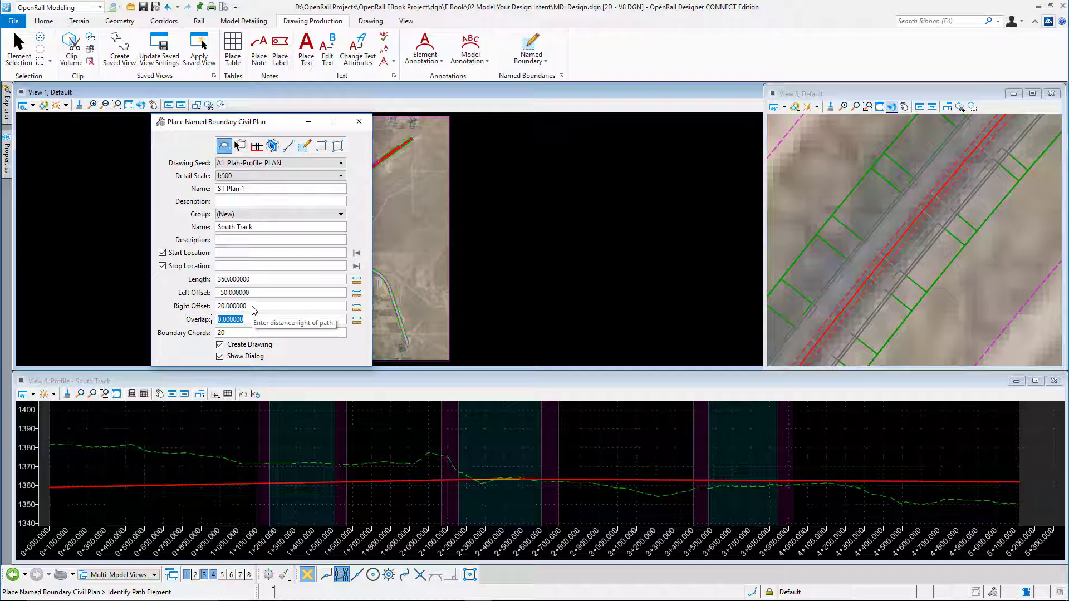
{"action": "left_click", "coordinate": [230, 347]}
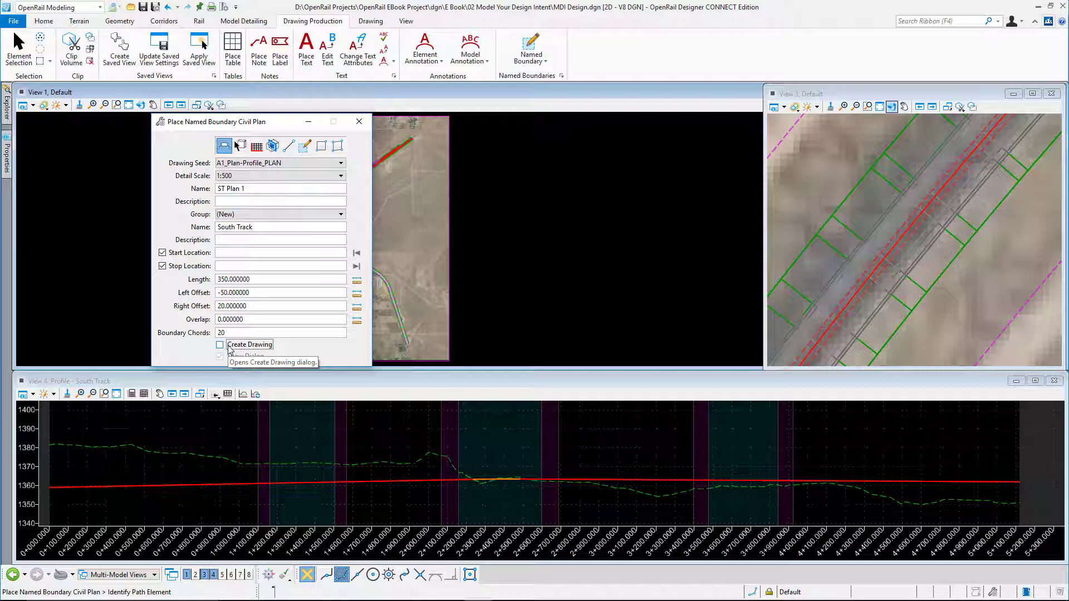
- Pick the South Track, lock its full 0+000.000 to 5+119.227 length, and accept the 15 boundaries
{"action": "left_click", "coordinate": [893, 248]}
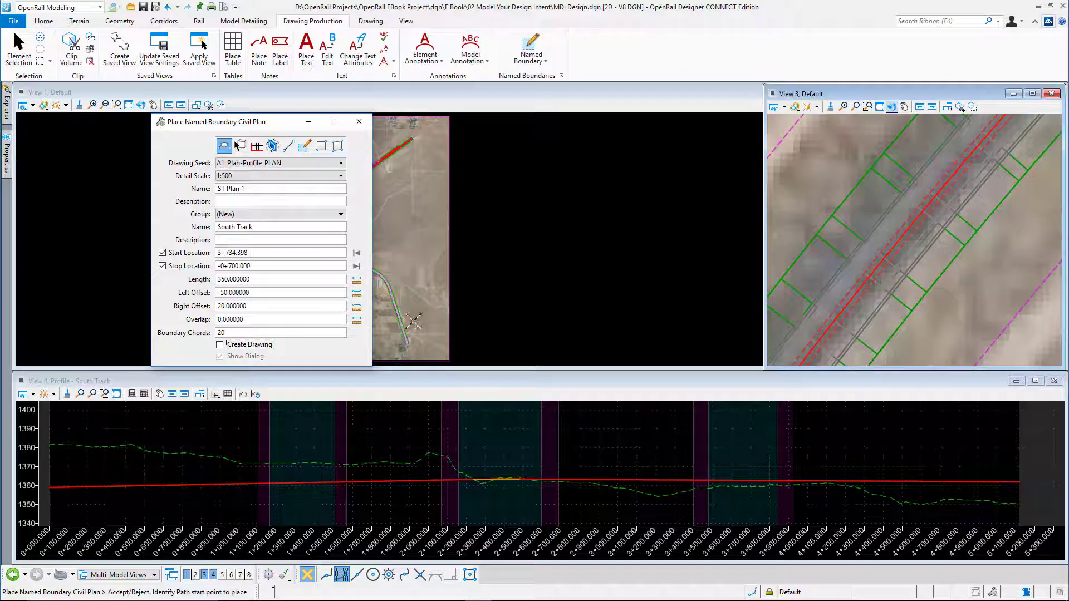
{"action": "left_click", "coordinate": [357, 254]}
{"action": "left_click", "coordinate": [405, 286]}
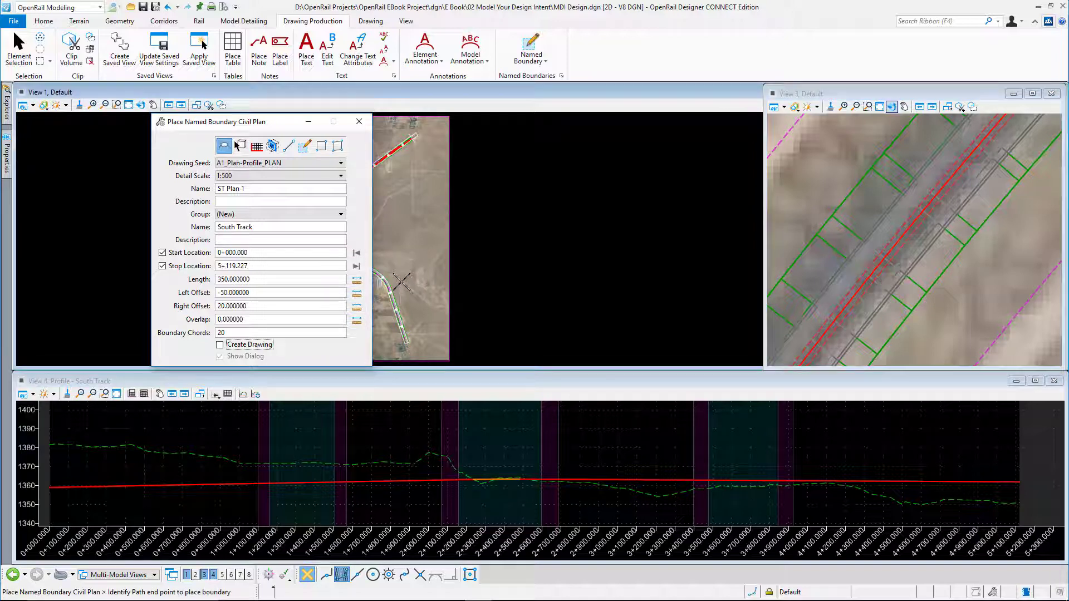
{"action": "left_click", "coordinate": [402, 166]}
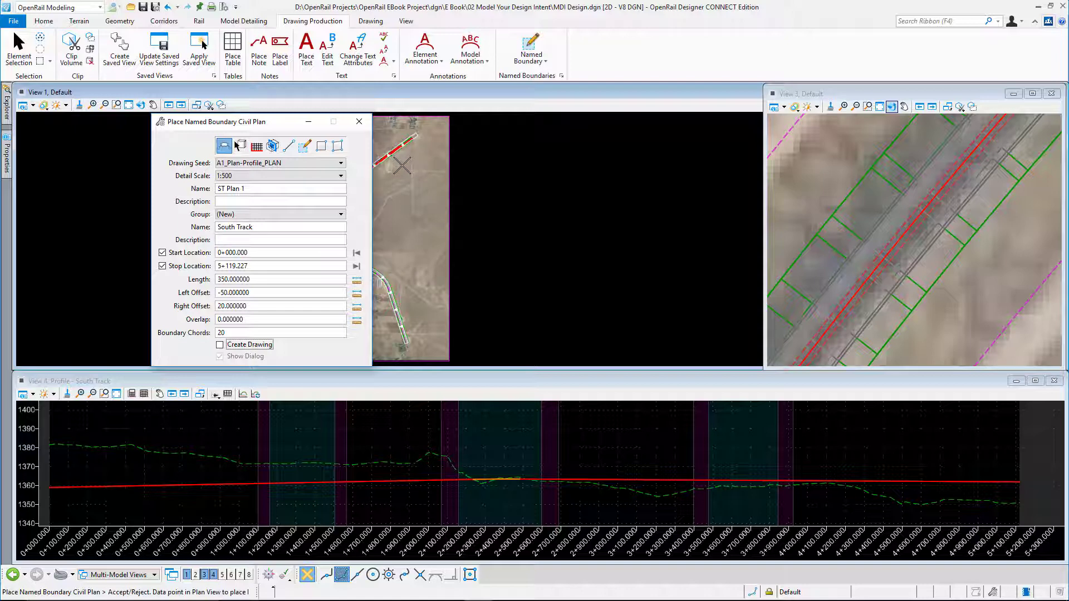
{"action": "left_click", "coordinate": [401, 166]}
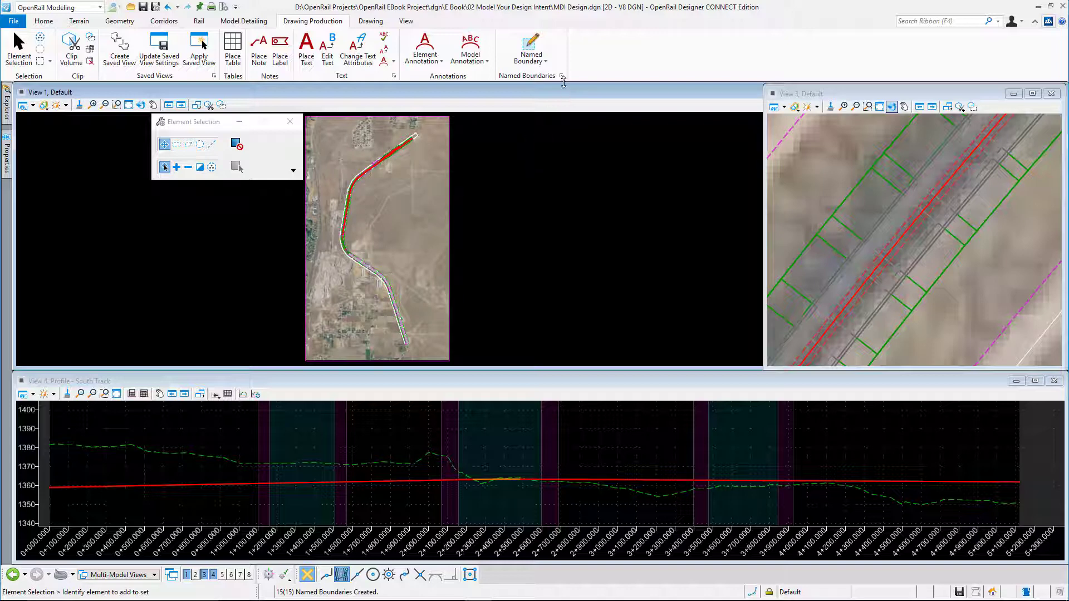
- Switch Place Named Boundary to Civil Profile, keep the From Plan Group method, and turn on Create Drawing
{"action": "left_click", "coordinate": [548, 63]}
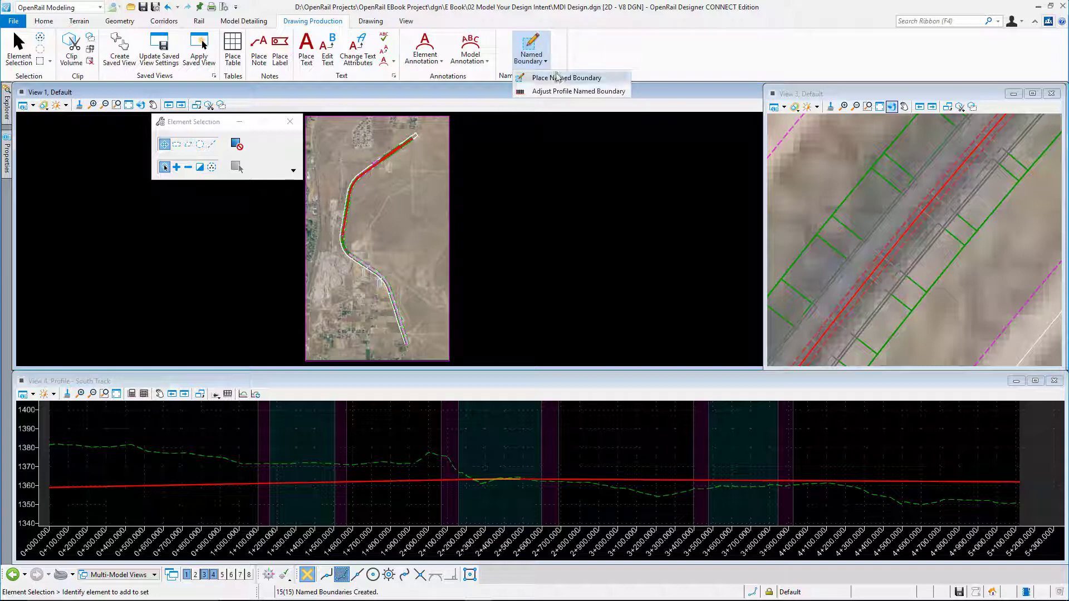
{"action": "left_click", "coordinate": [550, 78]}
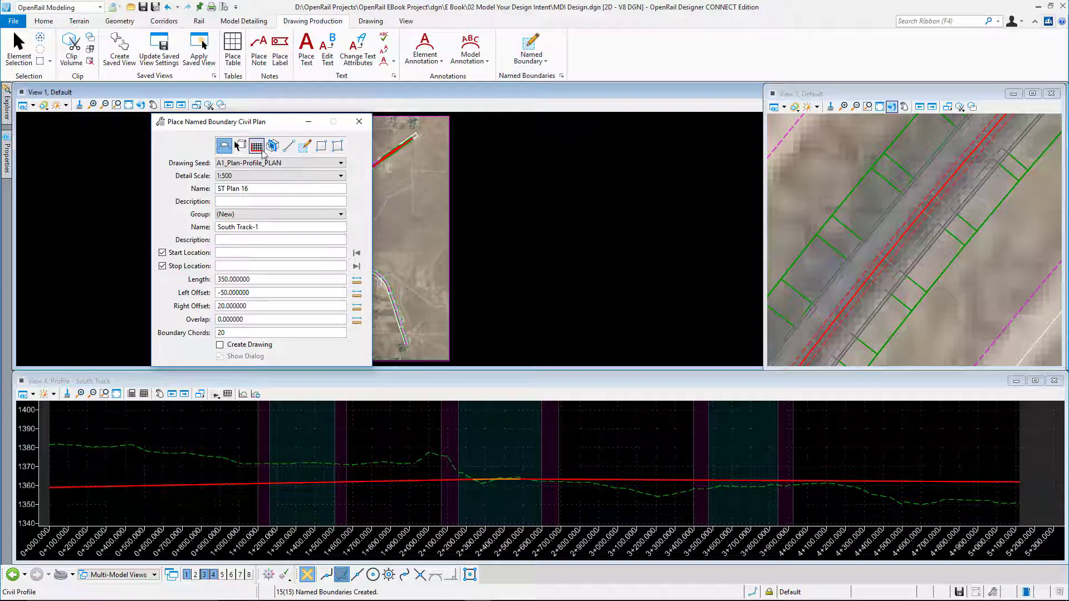
{"action": "left_click", "coordinate": [257, 147]}
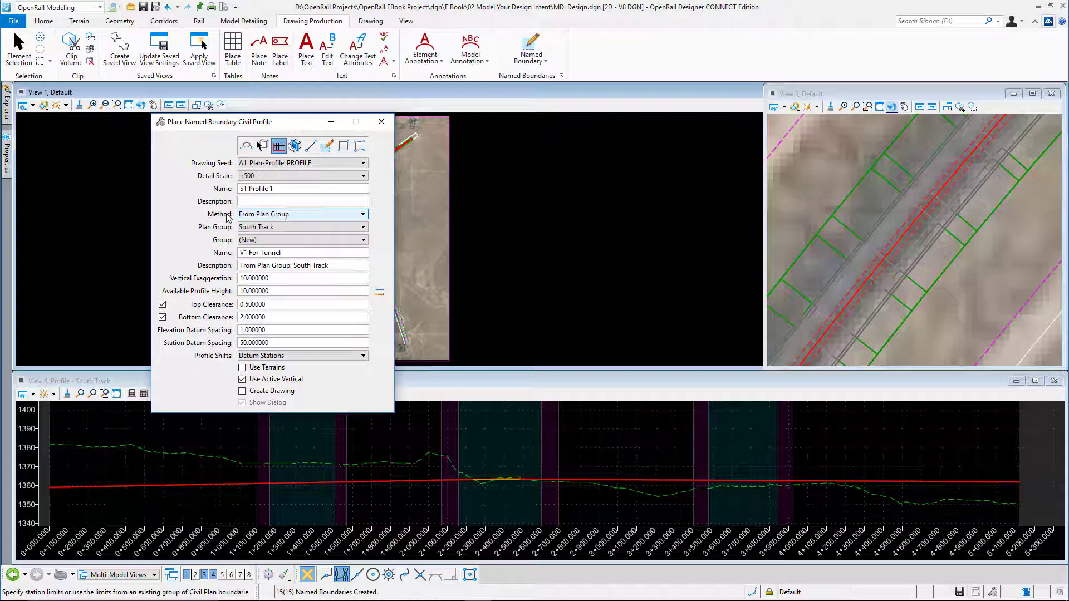
{"action": "left_click", "coordinate": [363, 216]}
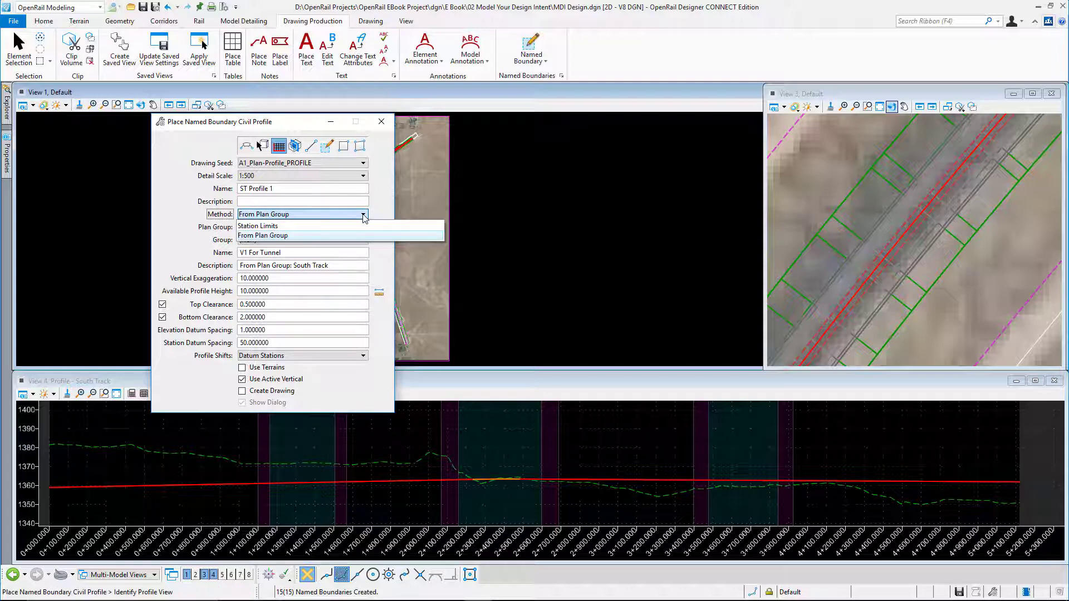
{"action": "left_click", "coordinate": [363, 216]}
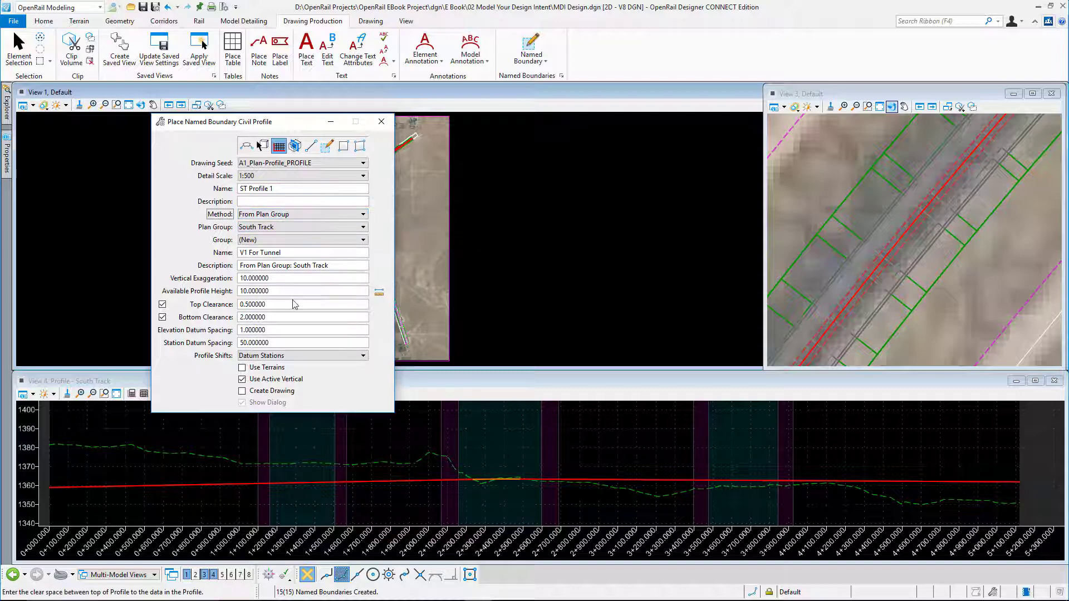
{"action": "left_click", "coordinate": [258, 393]}
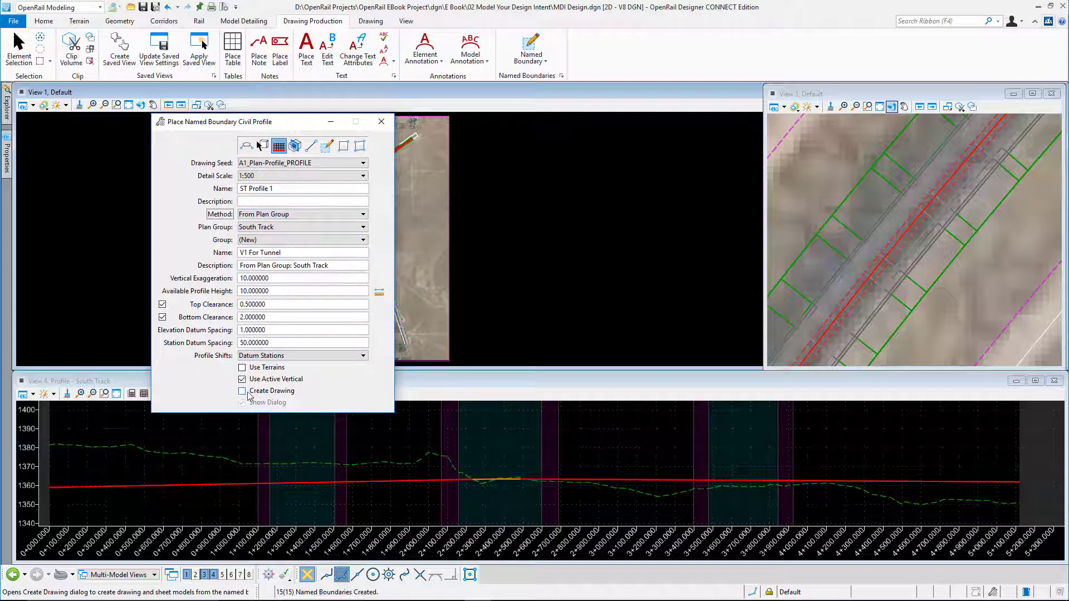
- Identify the South Track profile in View 4 and accept the profile boundaries
{"action": "left_click", "coordinate": [371, 483]}
{"action": "left_click", "coordinate": [371, 482]}
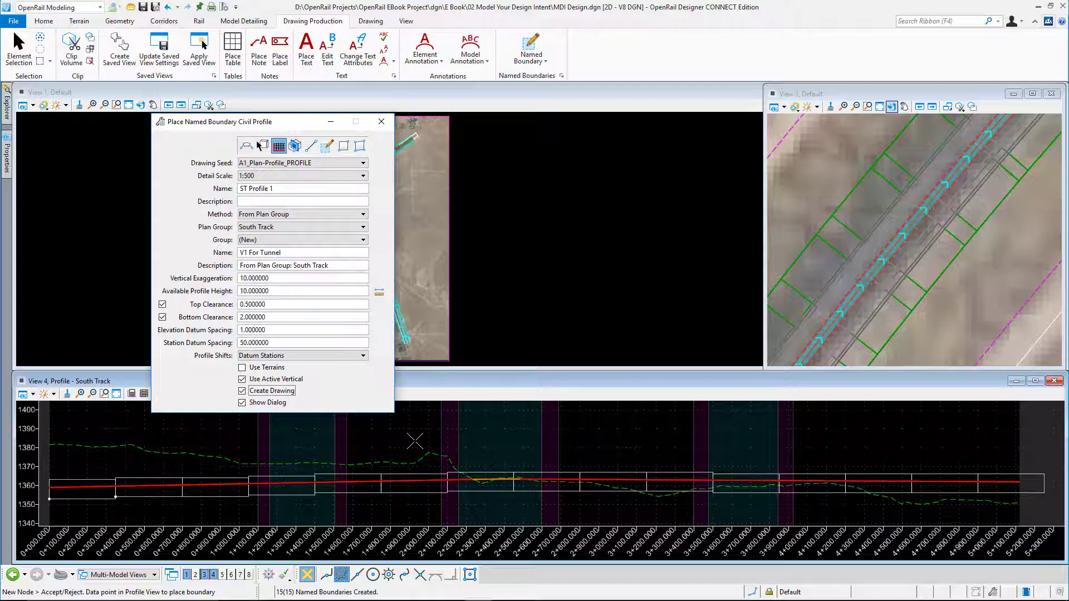
{"action": "left_click", "coordinate": [476, 433]}
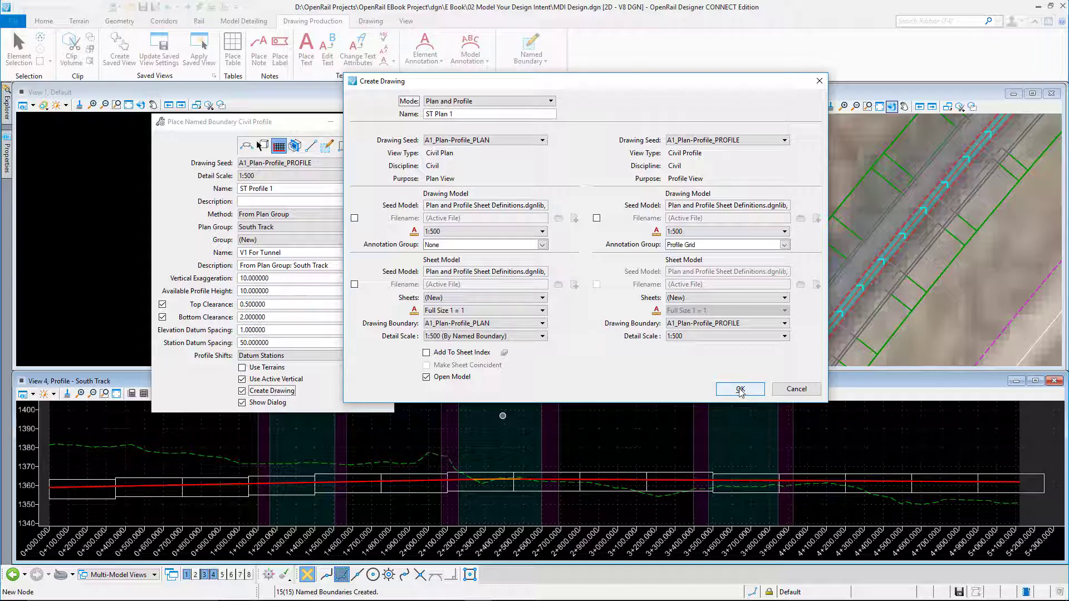
- Turn on Add To Sheet Index and generate the plan and profile drawings
{"action": "left_click", "coordinate": [465, 354]}
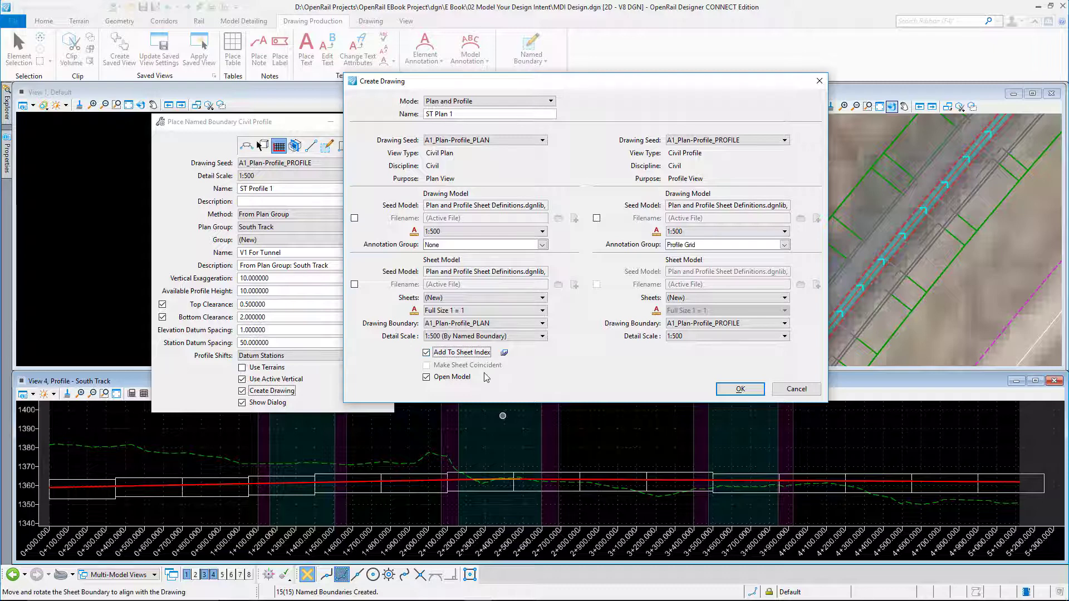
{"action": "left_click", "coordinate": [741, 389]}
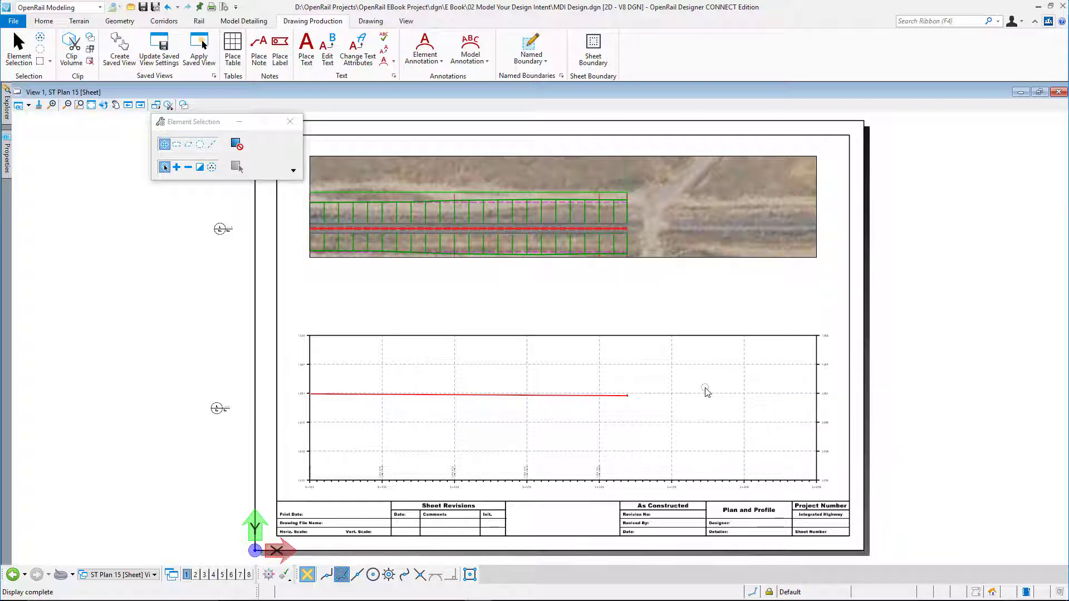
- Open Named Boundaries and expand Plan Groups > South Track to list its plan sheets
{"action": "left_click", "coordinate": [561, 77]}
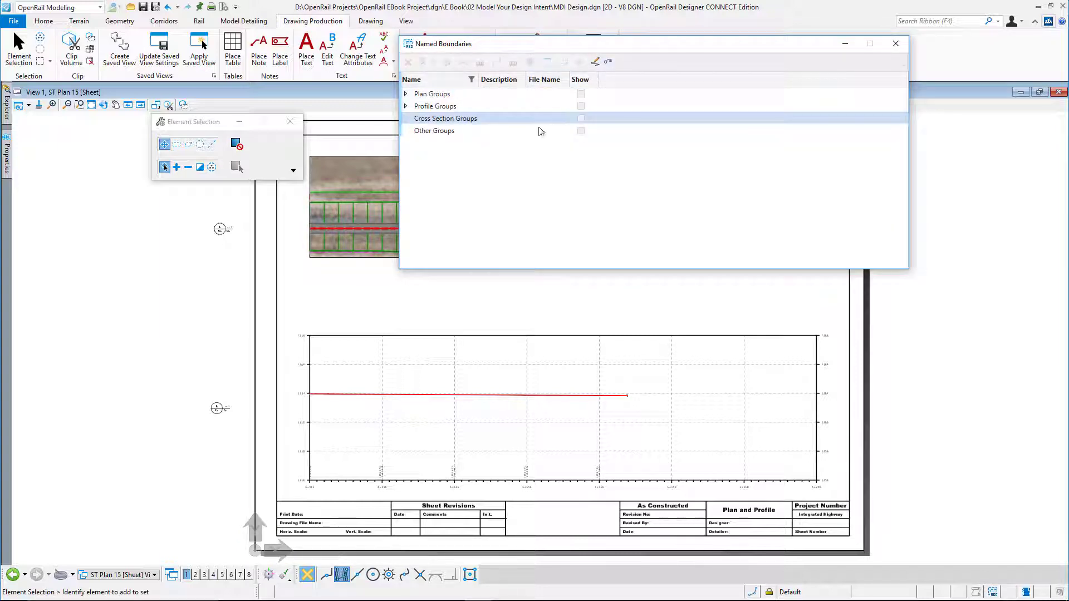
{"action": "left_click", "coordinate": [406, 94]}
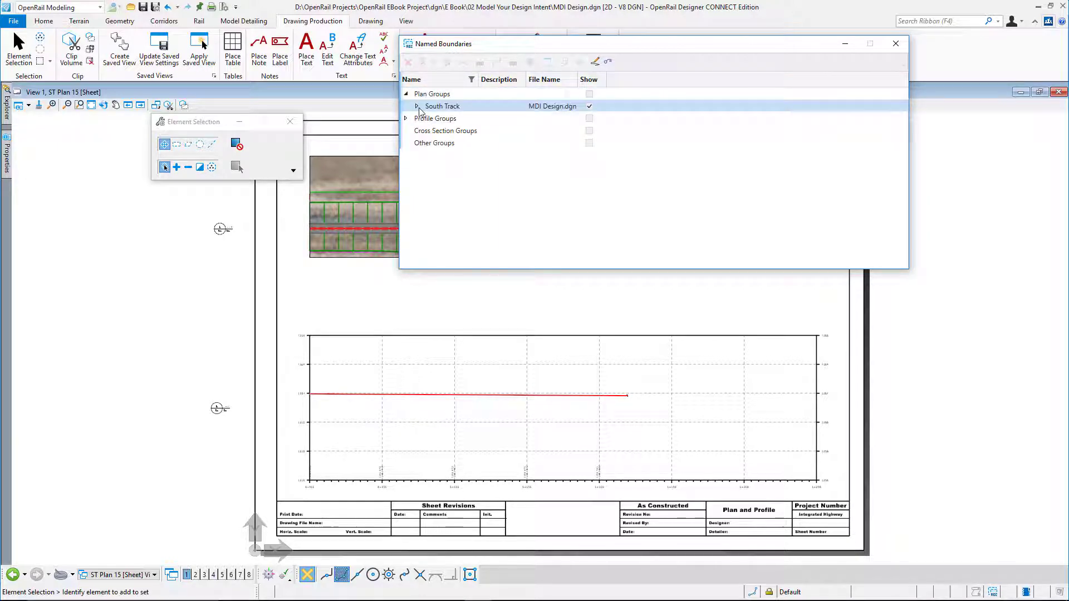
{"action": "left_click", "coordinate": [418, 107]}
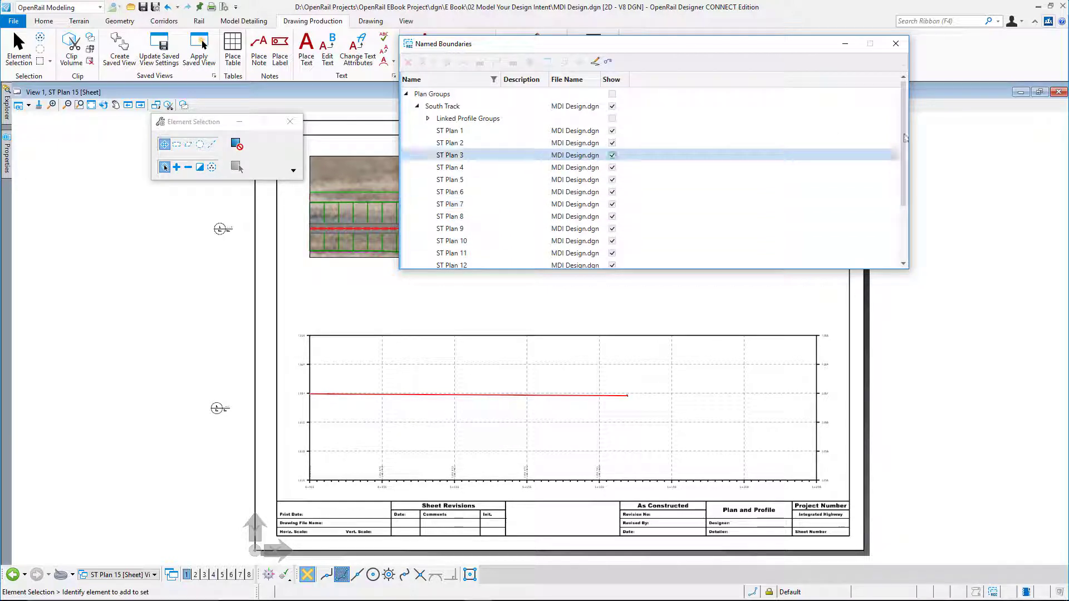
{"action": "left_click_drag", "start_coordinate": [906, 173], "coordinate": [909, 245]}
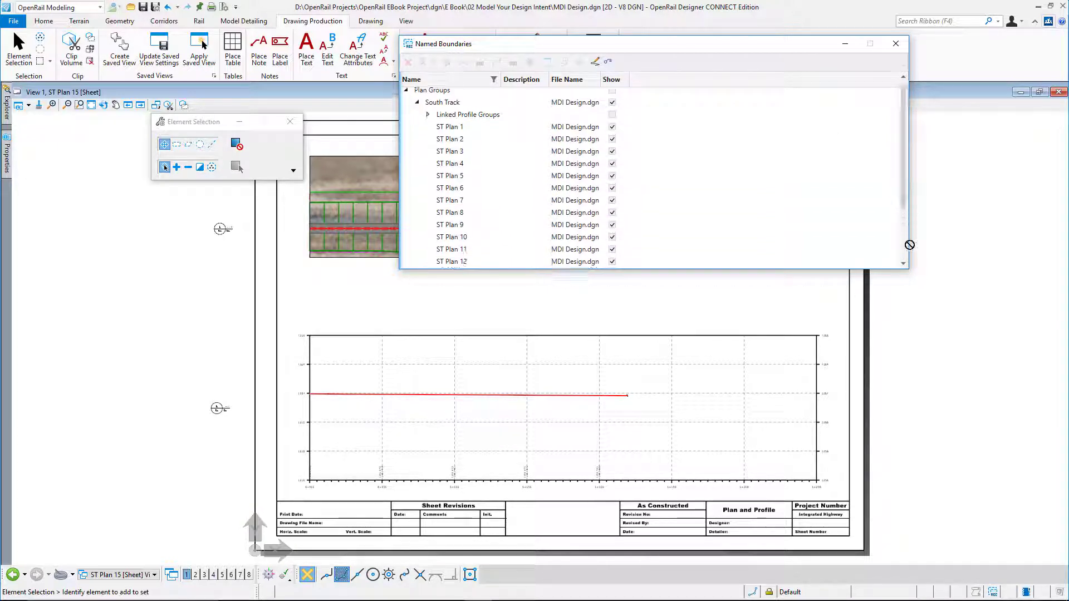
{"action": "scroll", "coordinate": [906, 245], "scroll_direction": "down", "scroll_amount": 2}
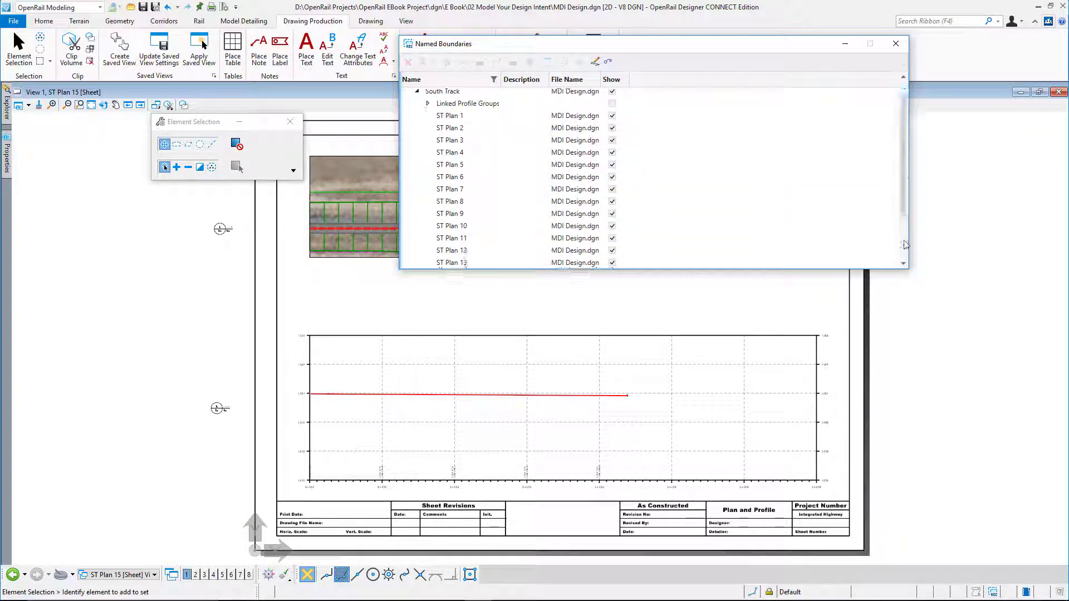
- Collapse South Track, expand Profile Groups > V1 For Tunnel to show ST Profile 1–11, then close
{"action": "left_click", "coordinate": [417, 91]}
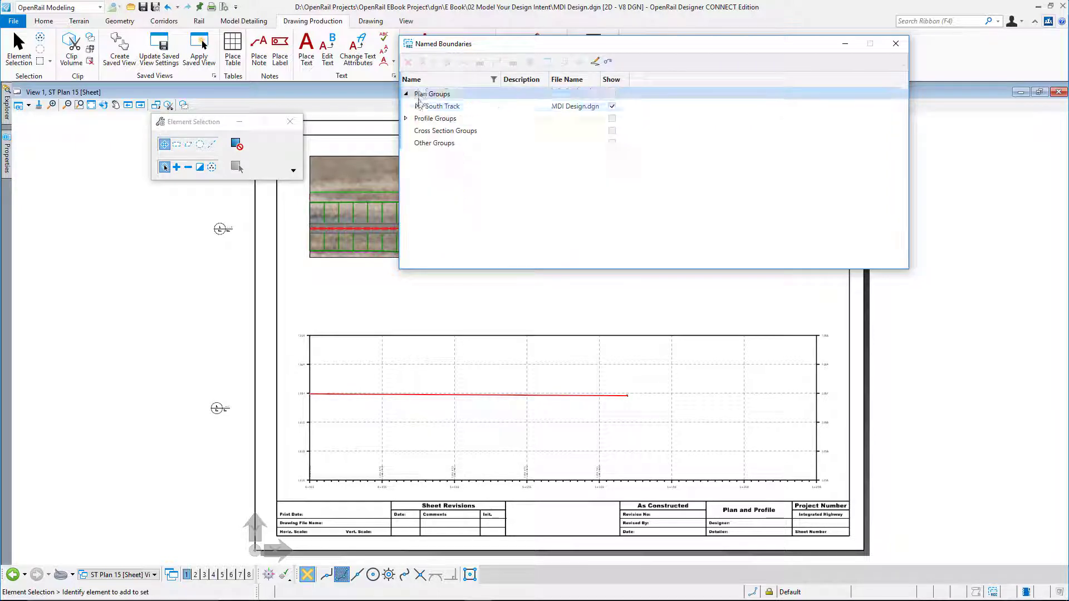
{"action": "left_click", "coordinate": [406, 118]}
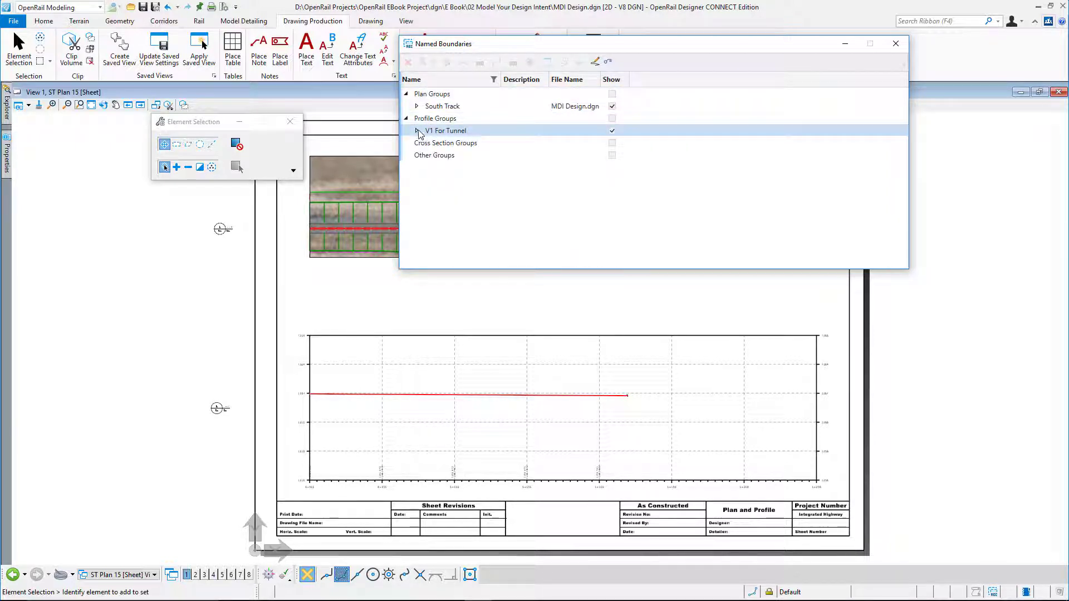
{"action": "left_click", "coordinate": [417, 131]}
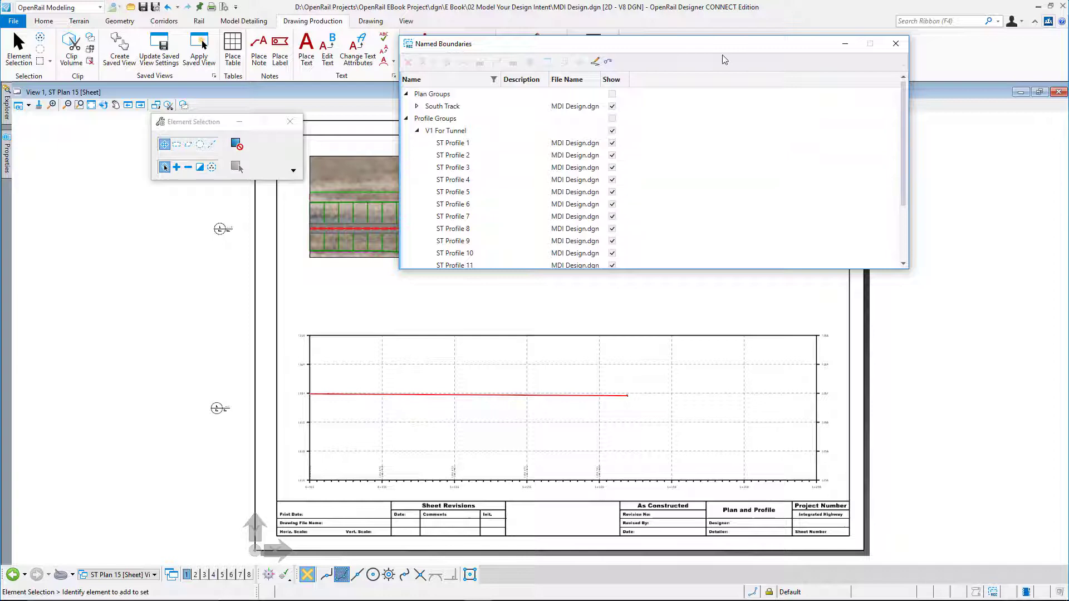
{"action": "left_click", "coordinate": [903, 46]}
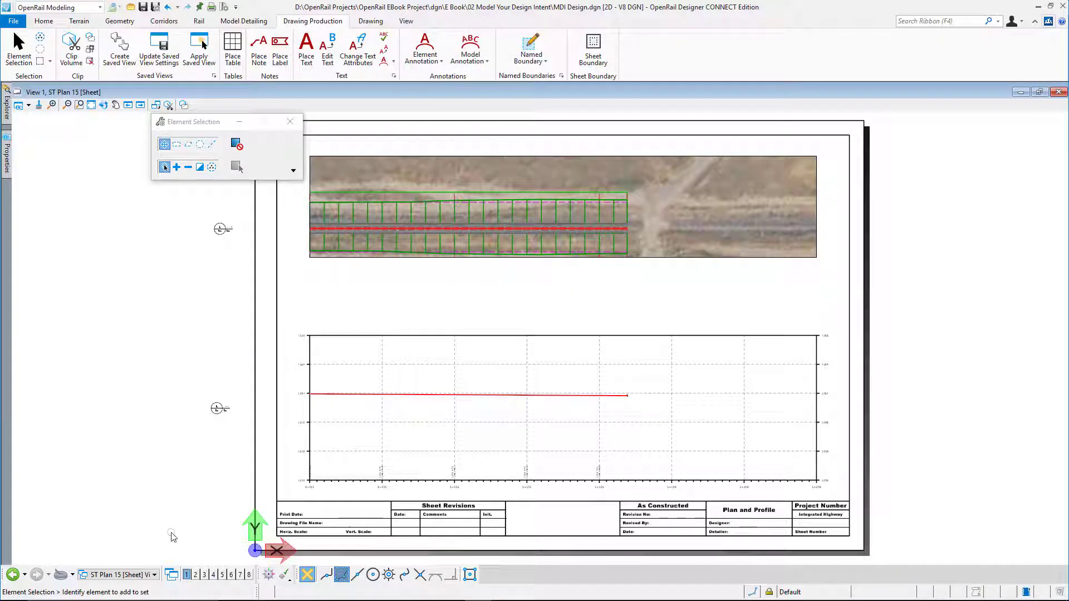
- Switch the view group to ST Plan 1 [Sheet] Views
{"action": "left_click", "coordinate": [154, 574]}
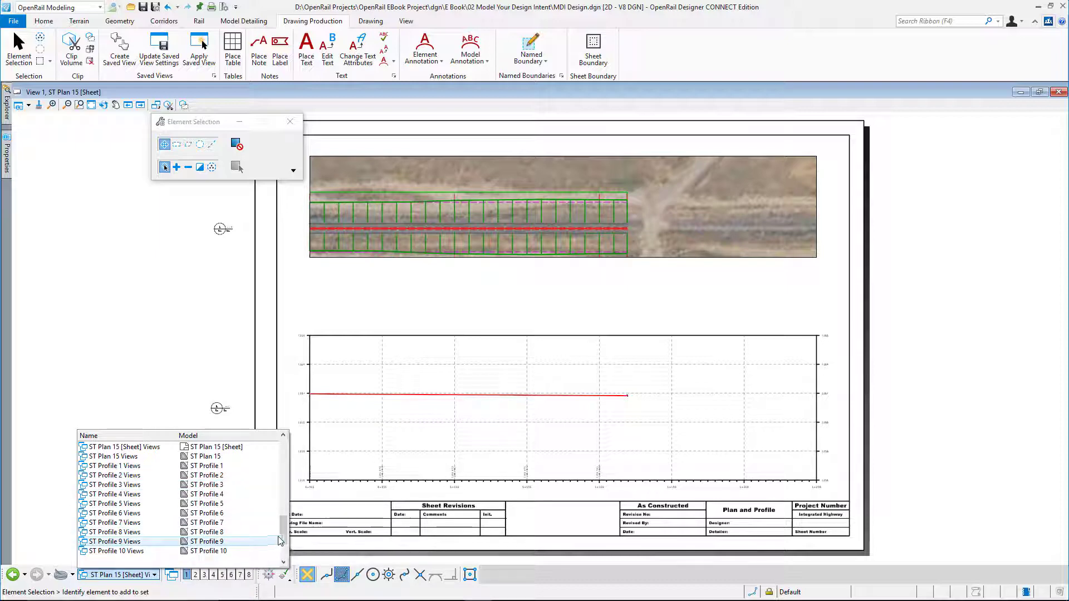
{"action": "left_click_drag", "start_coordinate": [281, 536], "coordinate": [283, 442]}
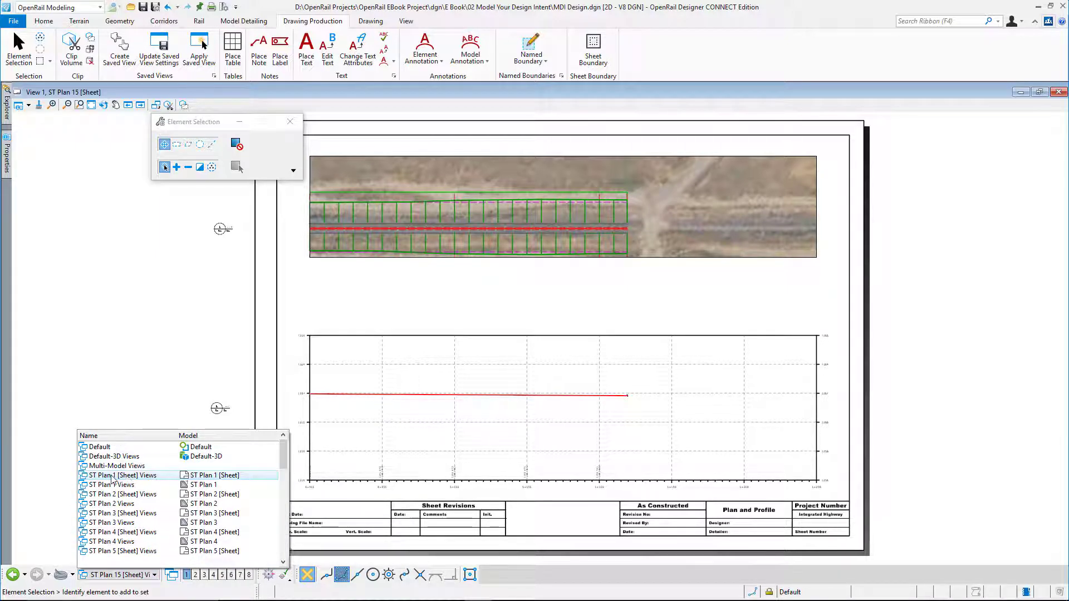
{"action": "left_click", "coordinate": [133, 476]}
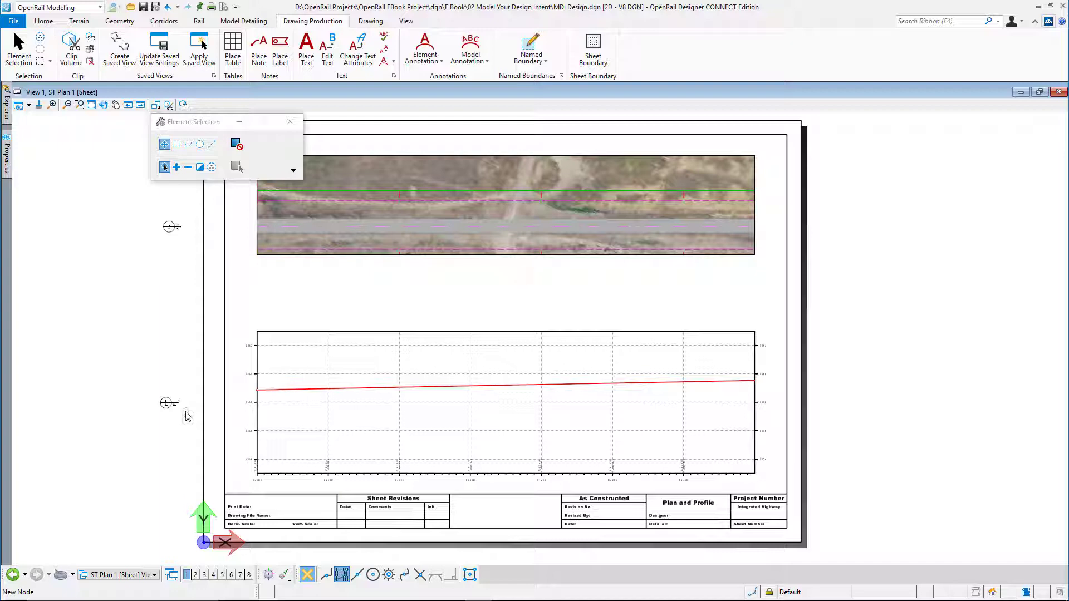
- Switch the view group to ST Plan 2 [Sheet] Views
{"action": "left_click", "coordinate": [155, 575]}
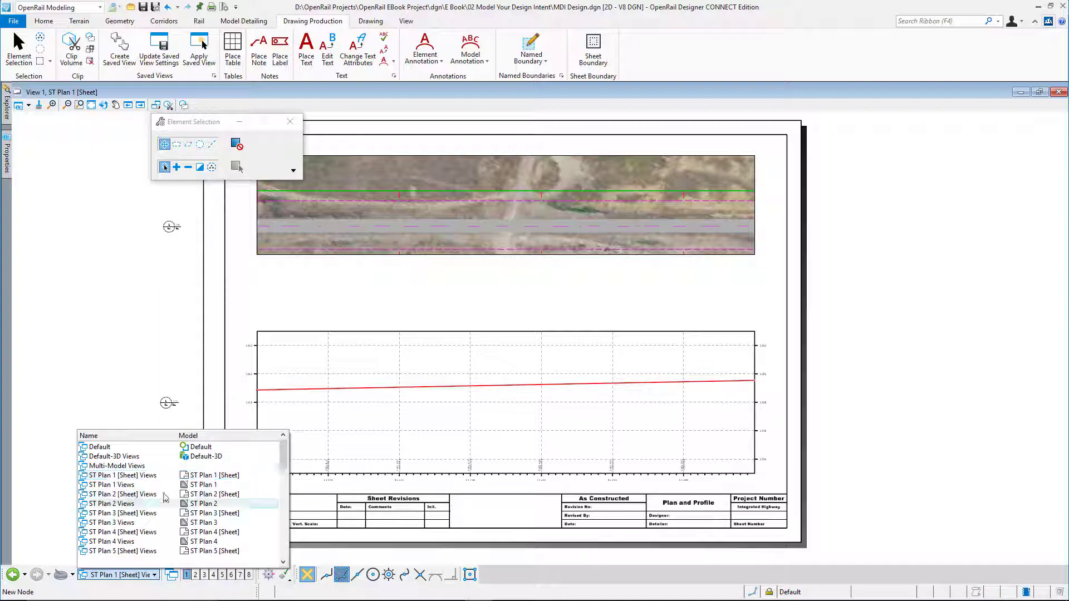
{"action": "left_click", "coordinate": [120, 494]}
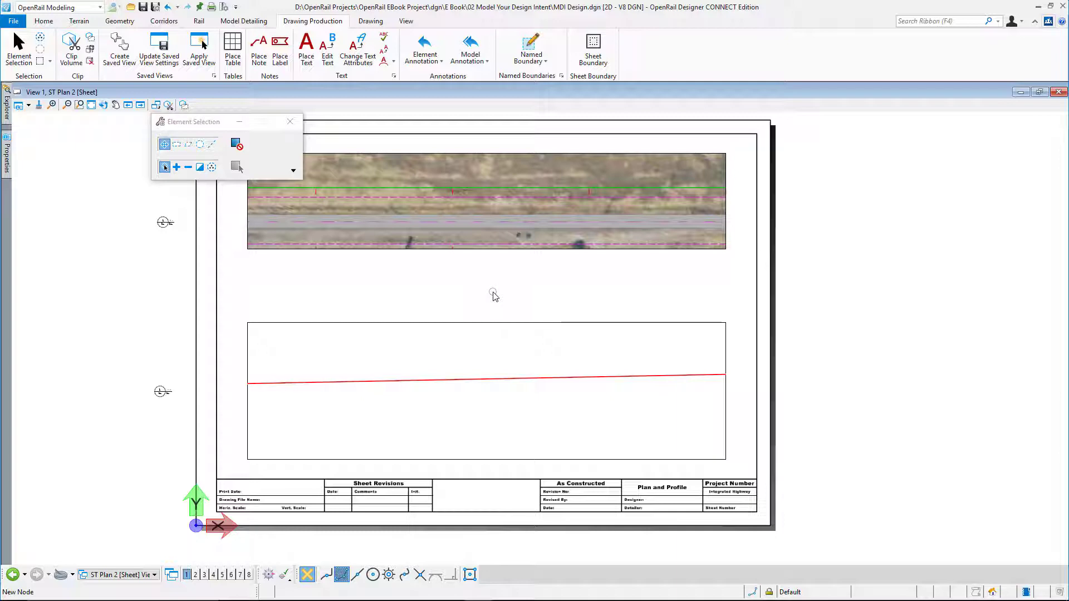
{"action": "left_click", "coordinate": [155, 575]}
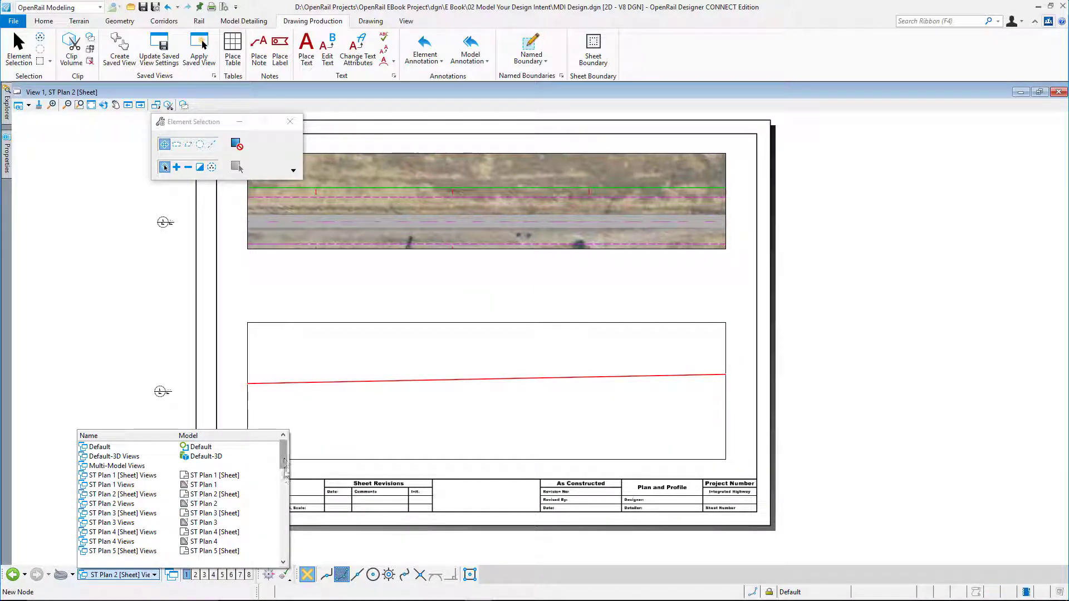
{"action": "left_click_drag", "start_coordinate": [284, 465], "coordinate": [285, 523]}
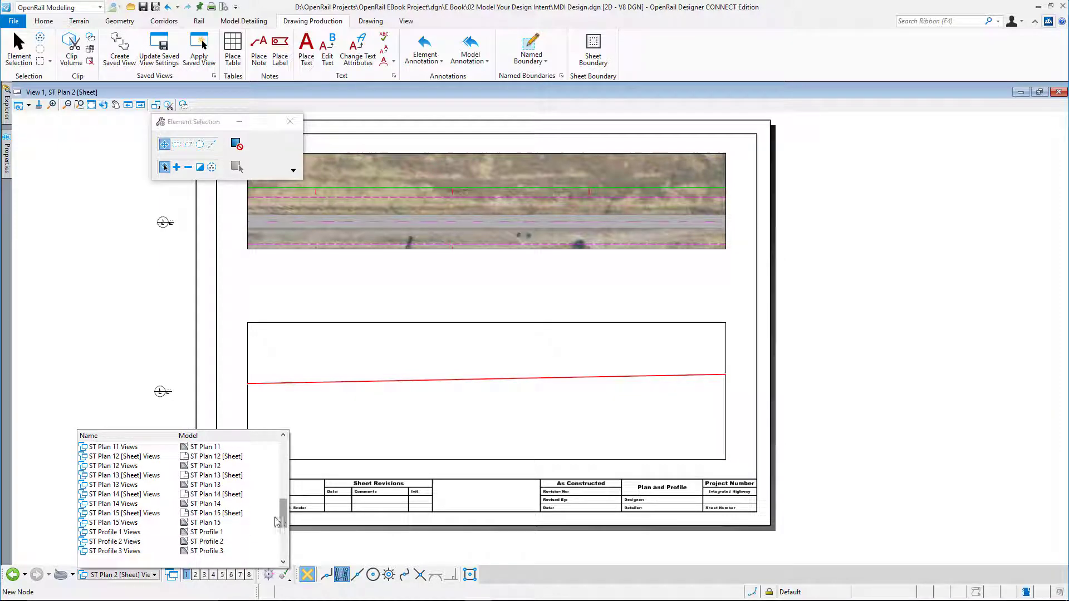
- Switch the view group to ST Plan 14 [Sheet] Views
{"action": "left_click", "coordinate": [113, 495]}
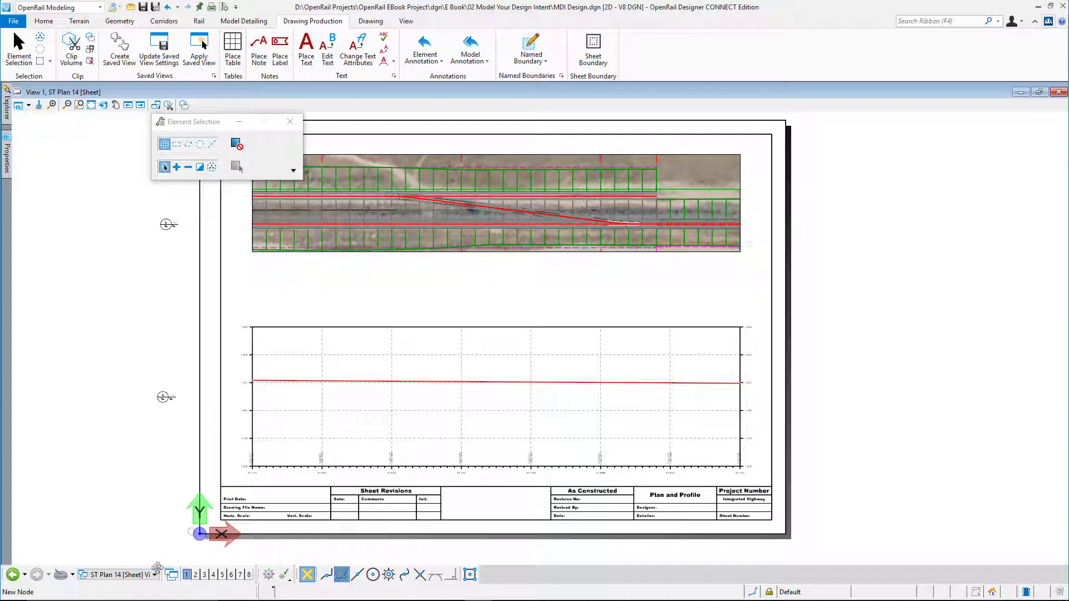
{"action": "left_click", "coordinate": [131, 574]}
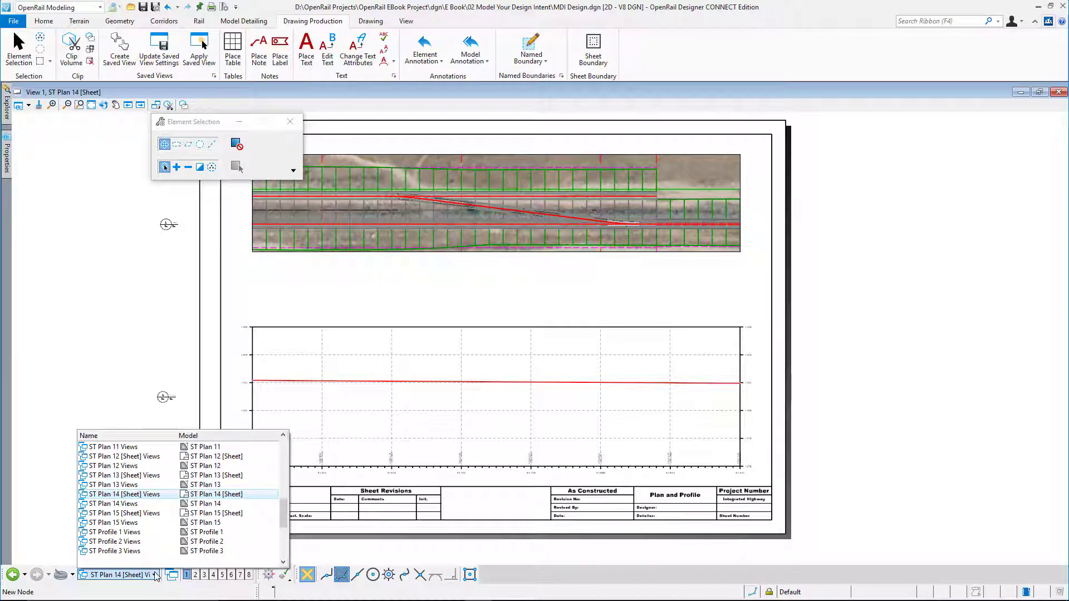
- In ST Plan 14 Views, run Annotate Element on the crossover, then return to ST Plan 14 [Sheet]
{"action": "left_click", "coordinate": [127, 504]}
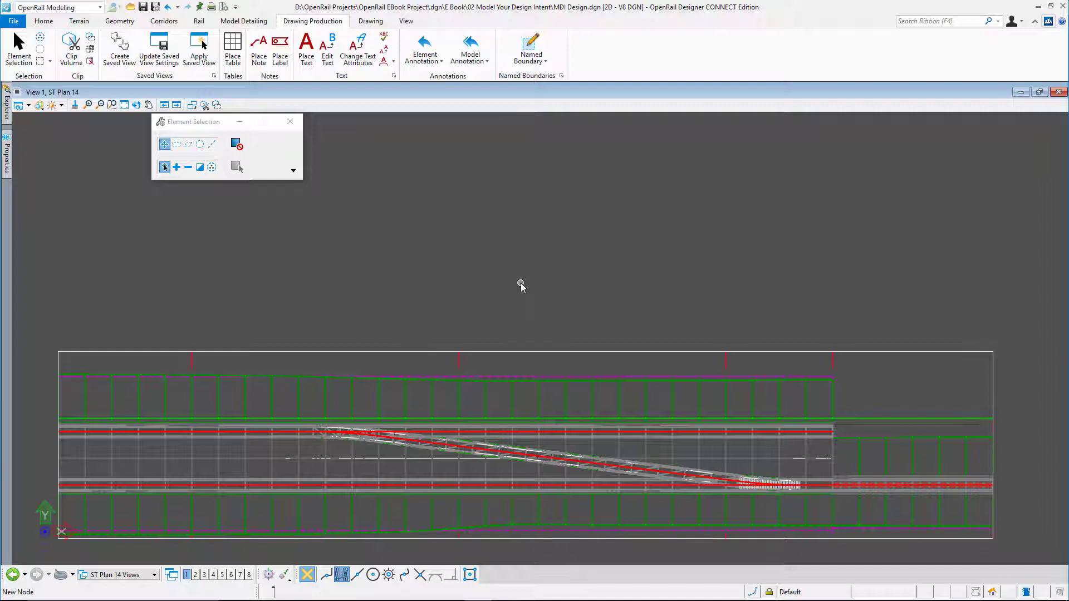
{"action": "left_click", "coordinate": [441, 62]}
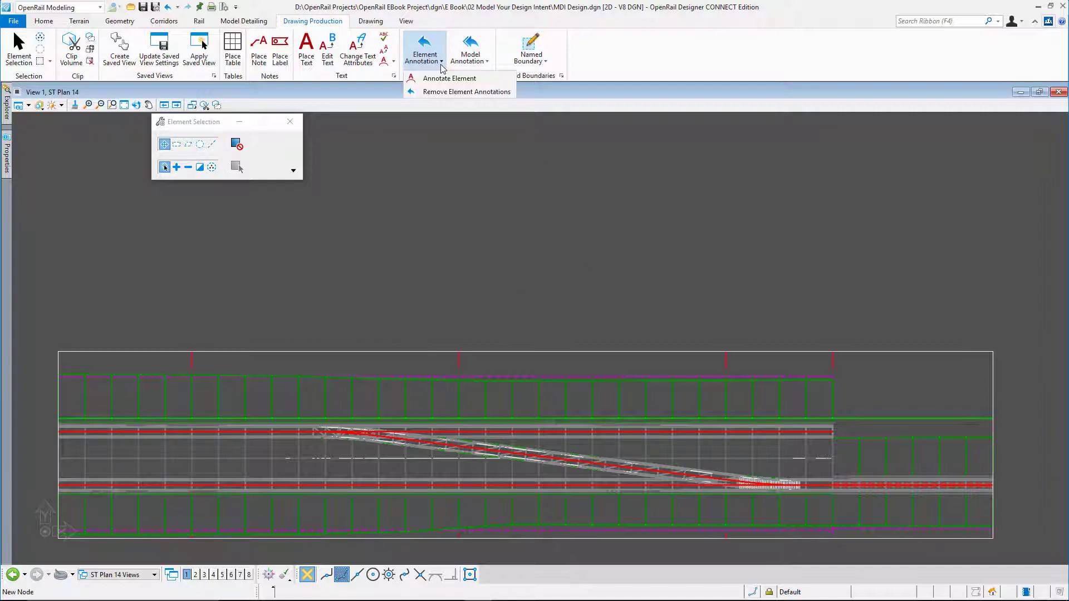
{"action": "left_click", "coordinate": [457, 78]}
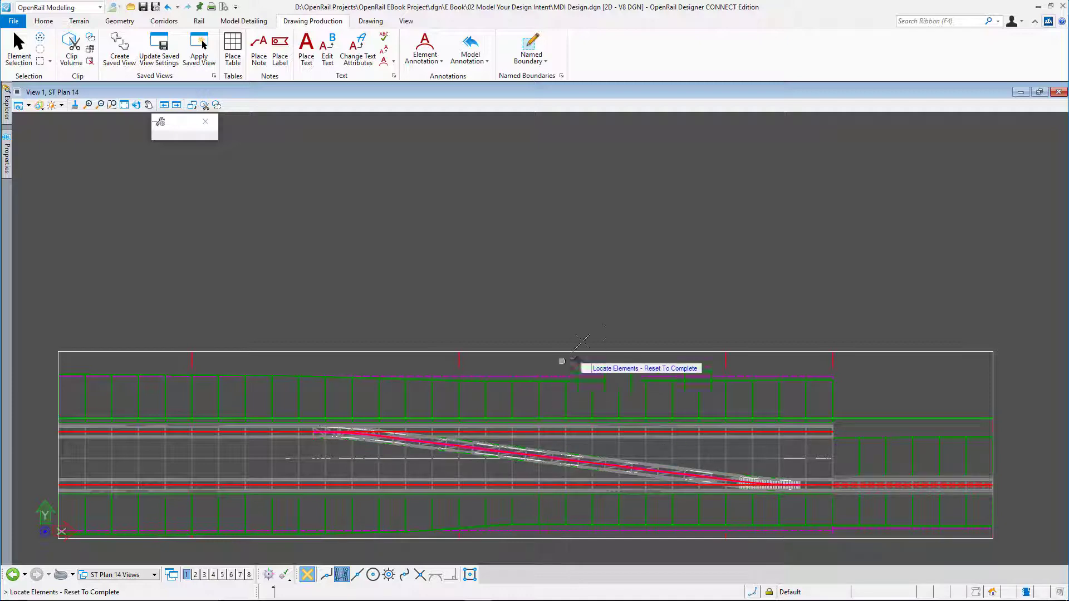
{"action": "right_click", "coordinate": [572, 316]}
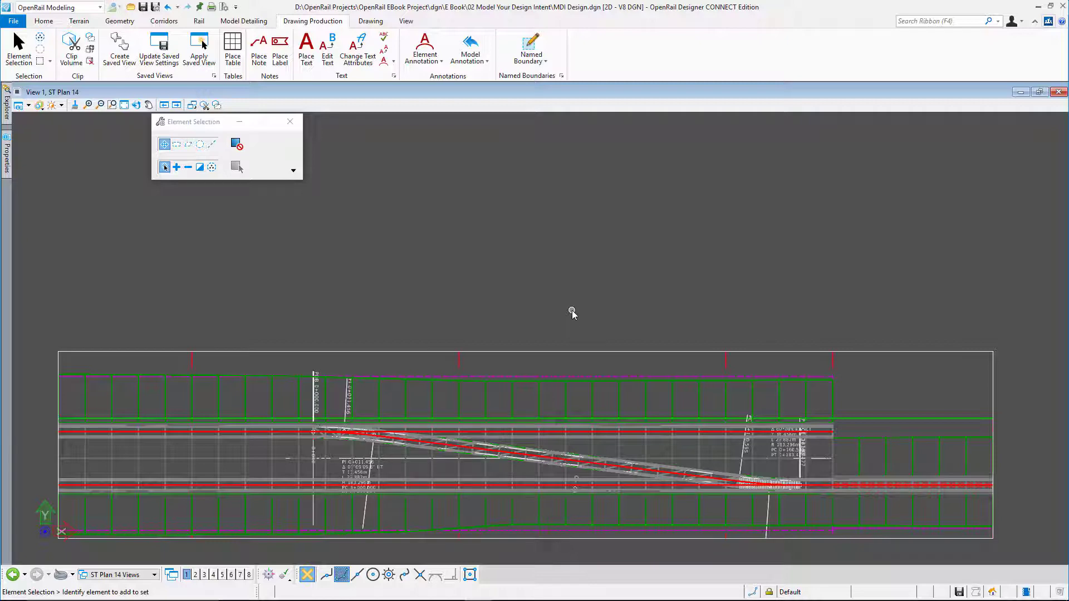
{"action": "left_click", "coordinate": [13, 578]}
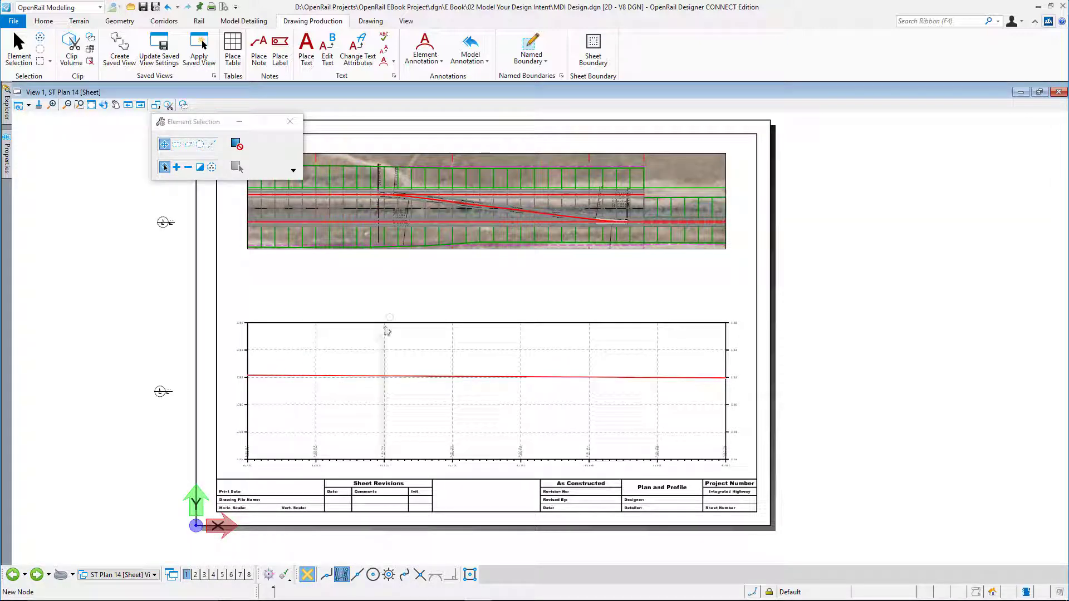
- Window-zoom onto the crossover turnout so labels like R 183.296m and PC 0+160.595 are readable
{"action": "mouse_move", "coordinate": [517, 257]}
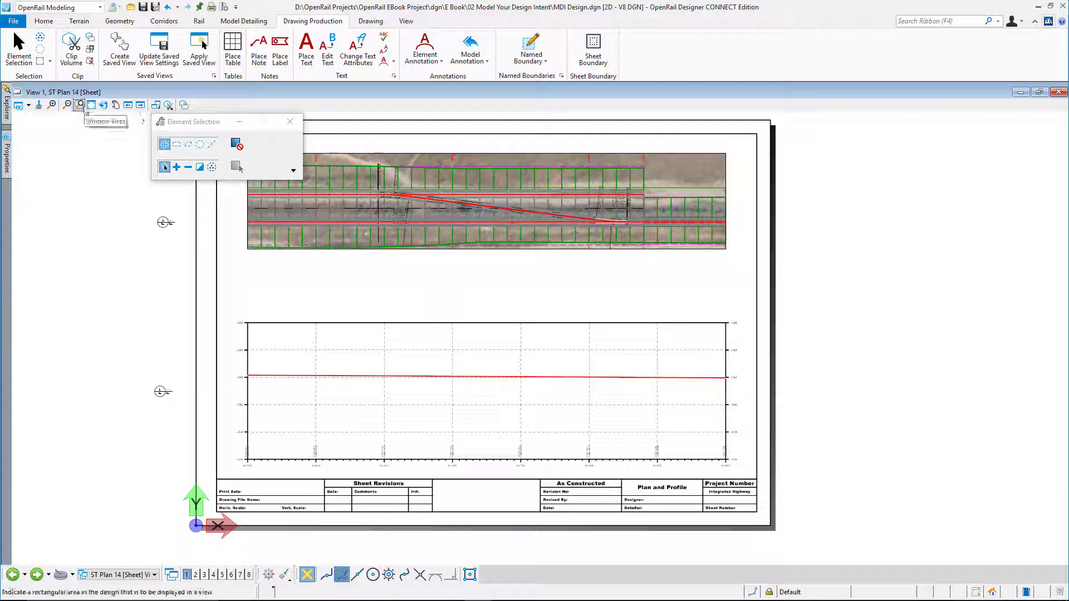
{"action": "left_click", "coordinate": [78, 104]}
{"action": "left_click", "coordinate": [521, 147]}
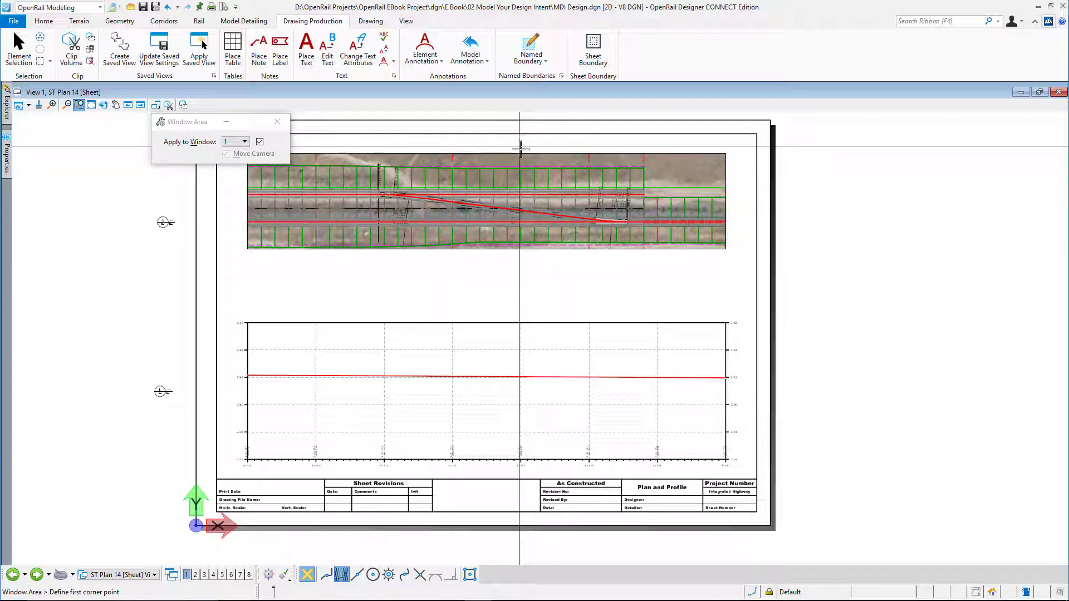
{"action": "left_click", "coordinate": [661, 271]}
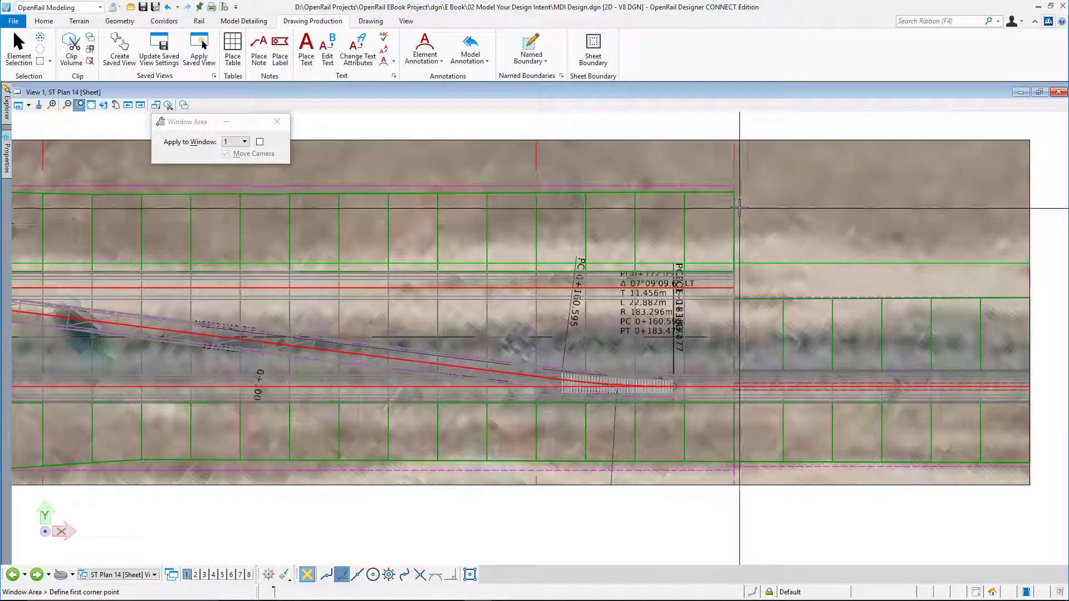
{"action": "key", "text": "Escape"}
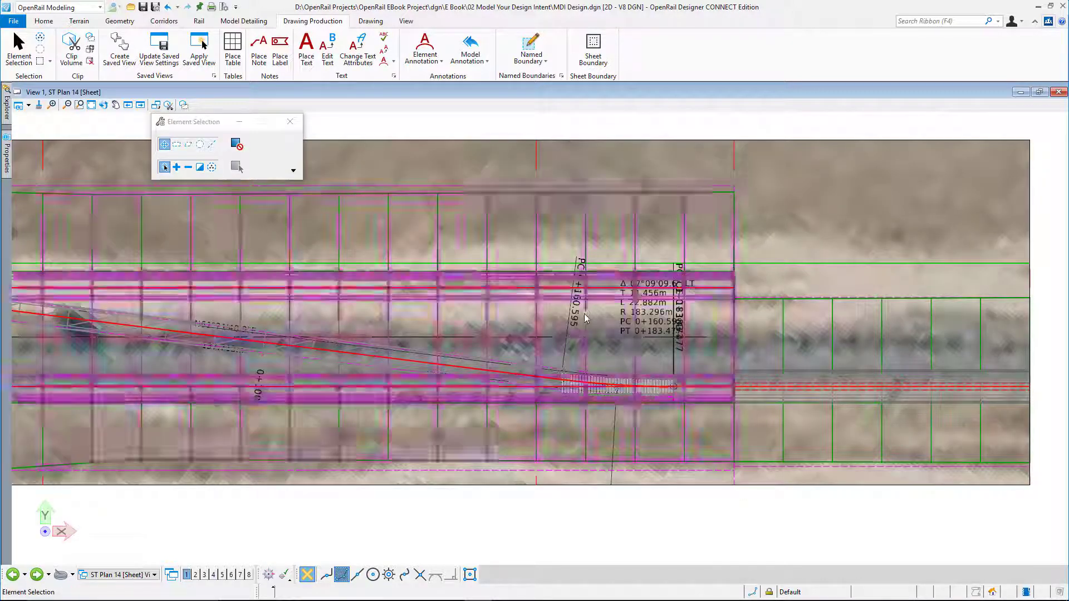